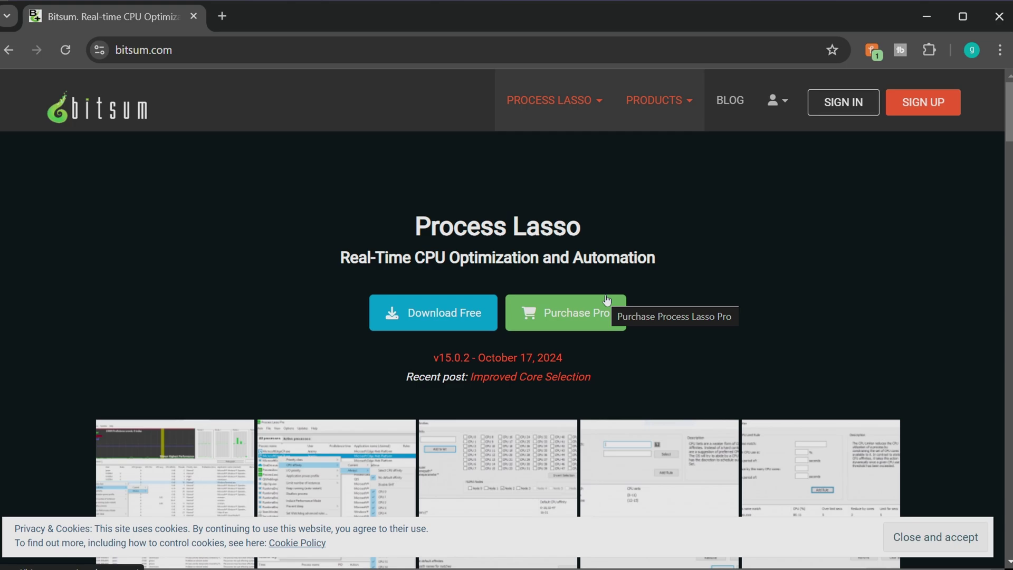
Download and run the free Process Lasso, then choose Purchase now on the Pro reminder
scroll(759, 316, "down", 3)
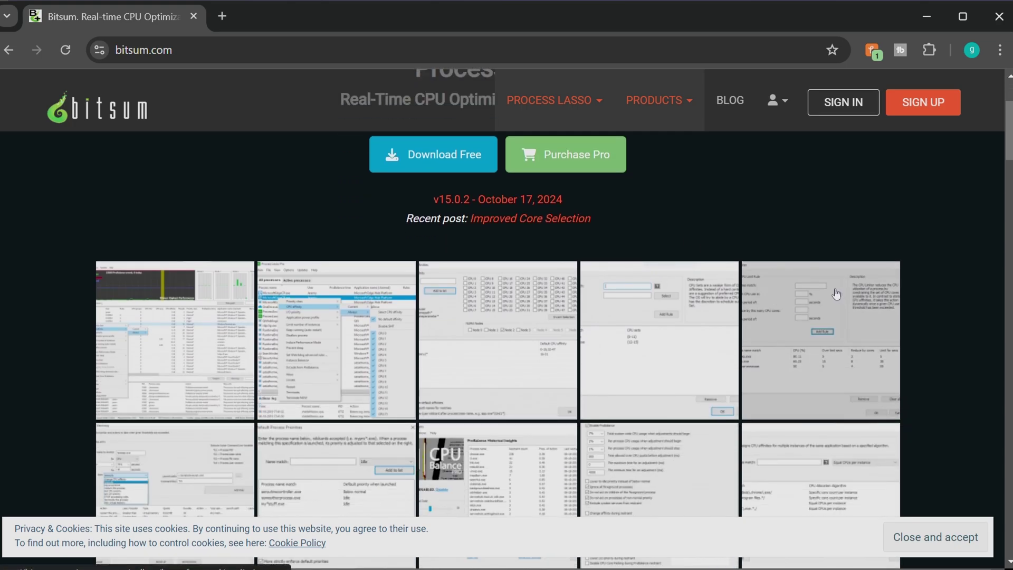
scroll(392, 362, "down", 7)
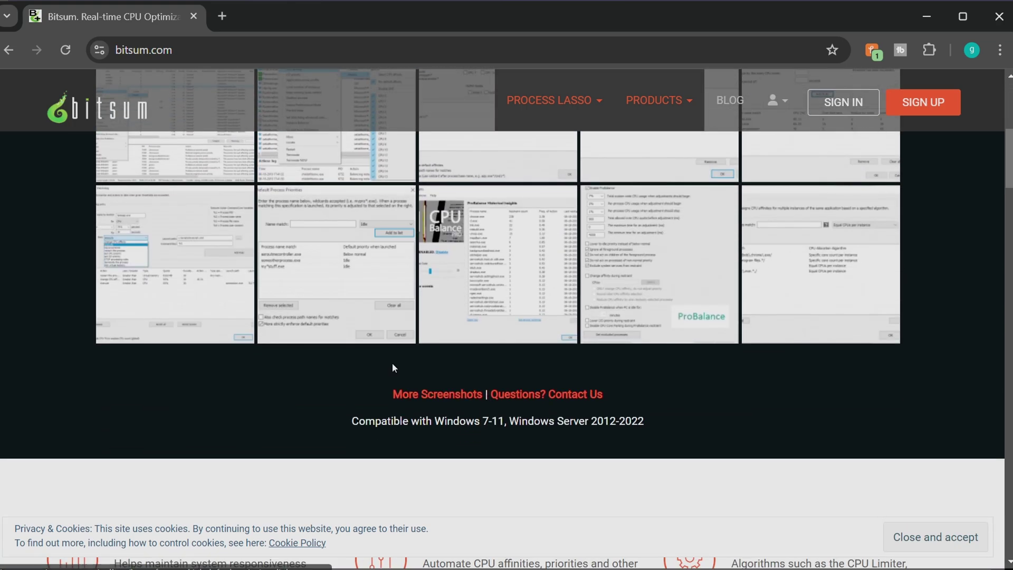
scroll(279, 372, "down", 2)
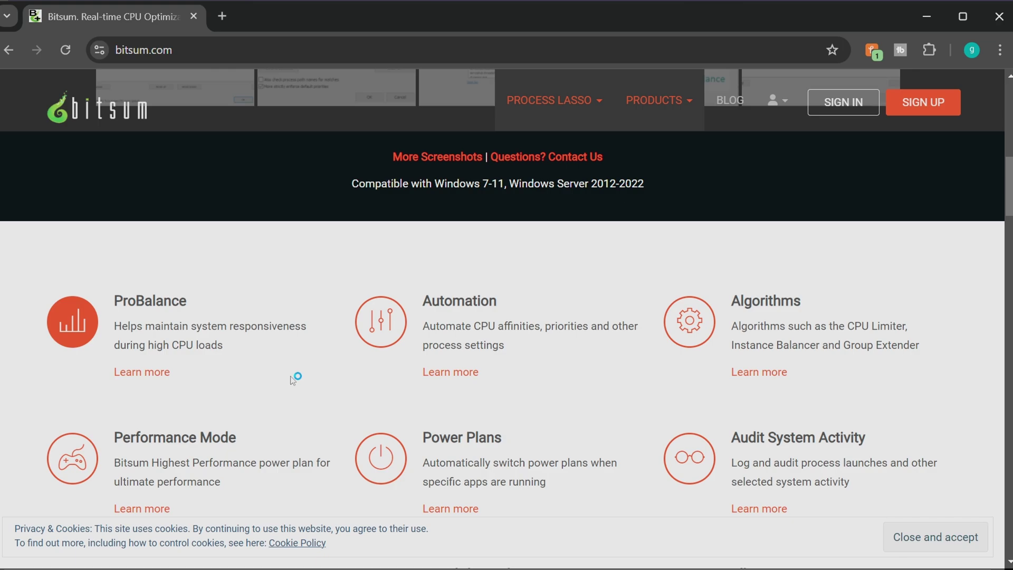
scroll(293, 380, "up", 7)
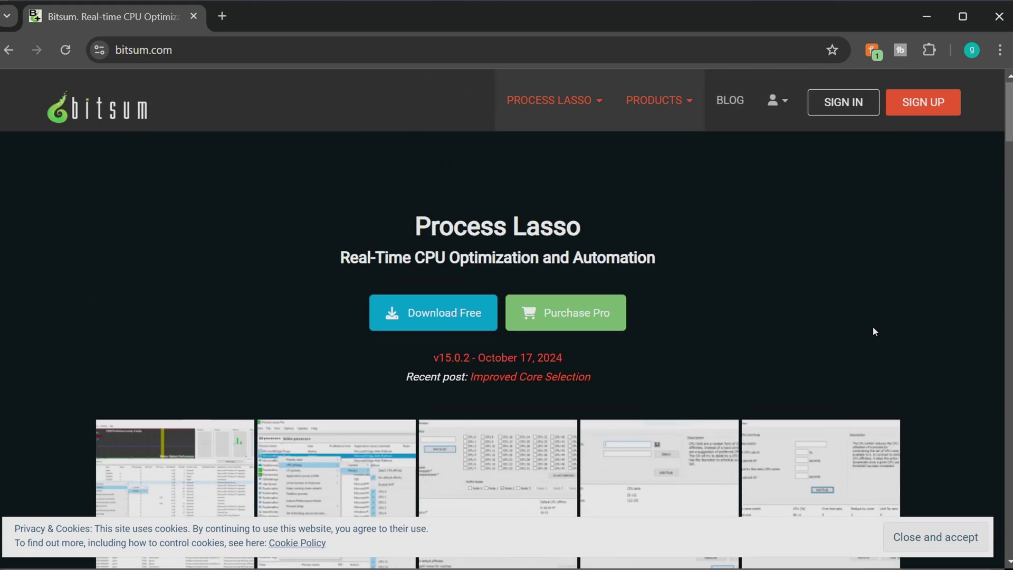
left_click(429, 302)
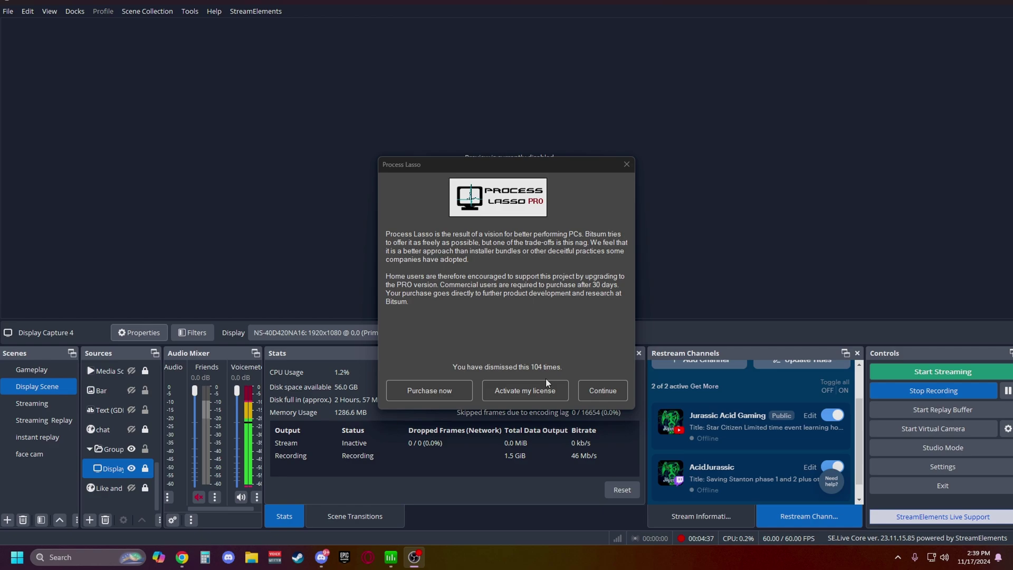
left_click(421, 393)
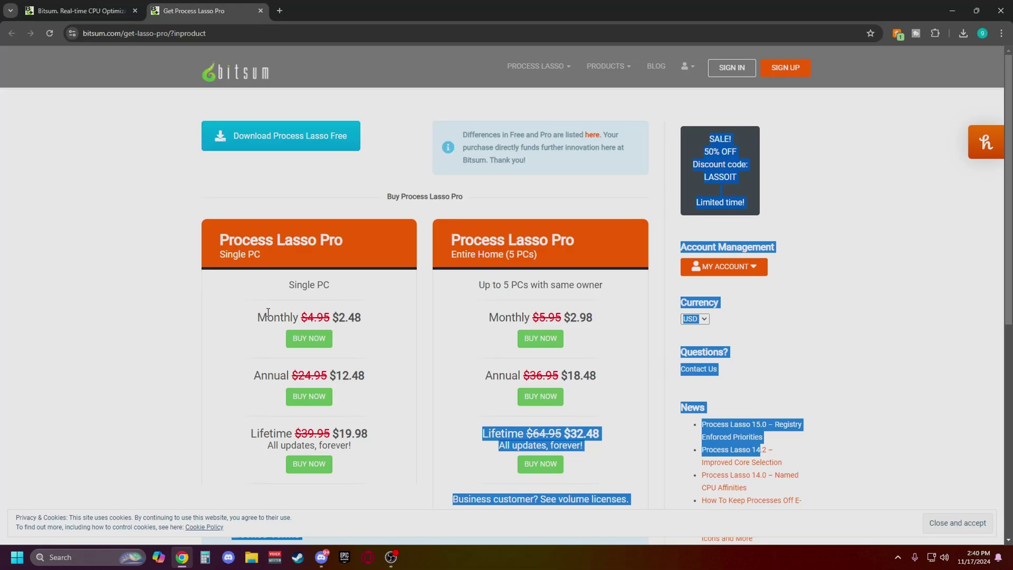
Highlight the Single PC and Entire Home Pro prices, then return to Process Lasso
left_click_drag(268, 313, 393, 315)
left_click_drag(406, 381, 439, 447)
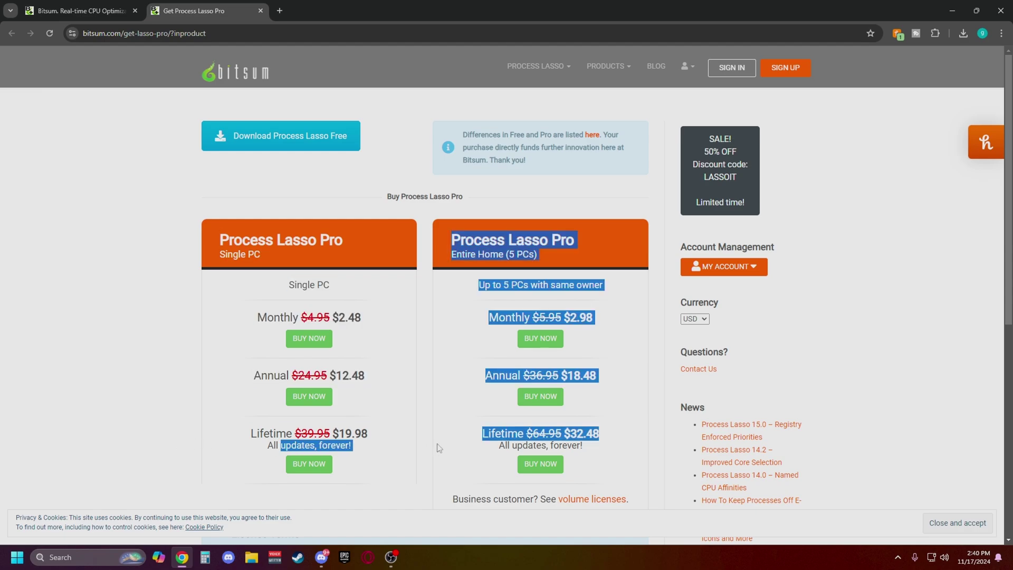
left_click(397, 448)
key("alt+Tab")
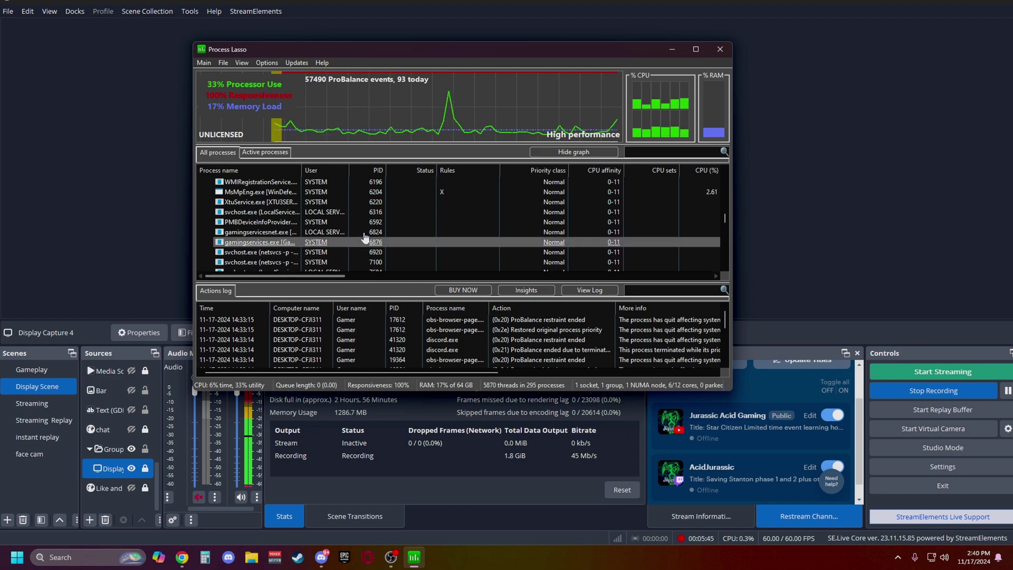
scroll(440, 205, "up", 2)
scroll(441, 230, "down", 5)
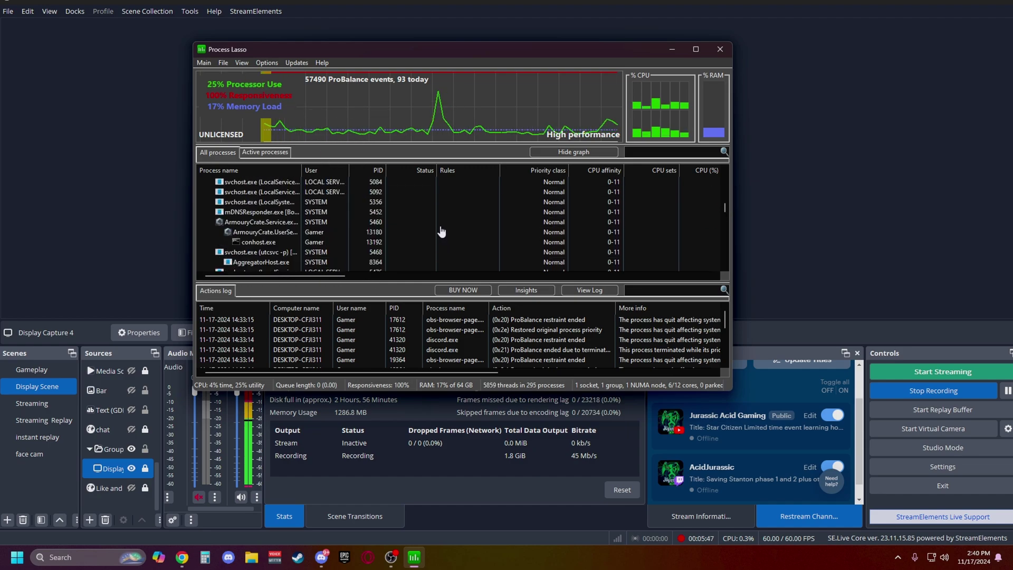
scroll(518, 226, "up", 10)
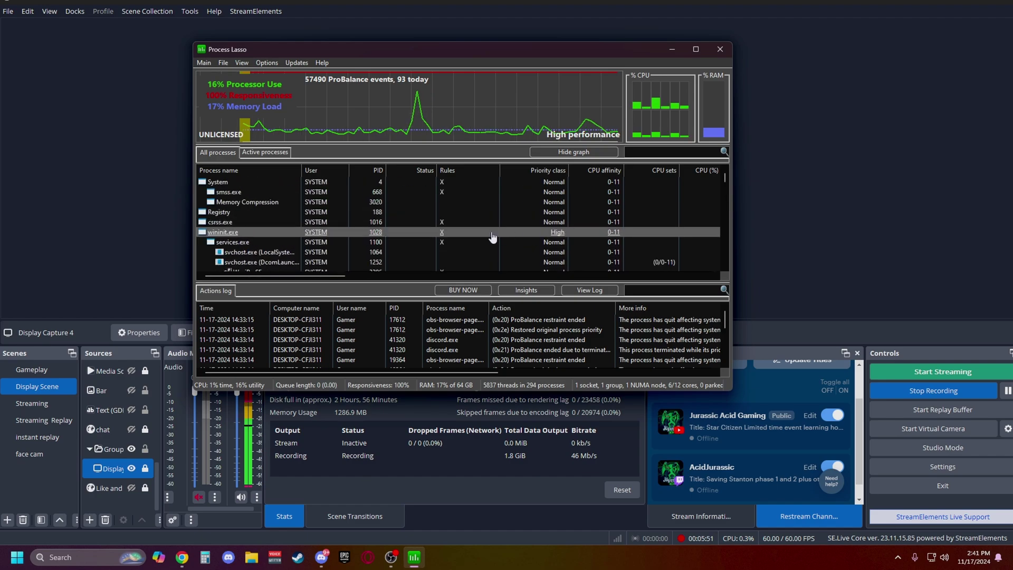
scroll(525, 236, "down", 3)
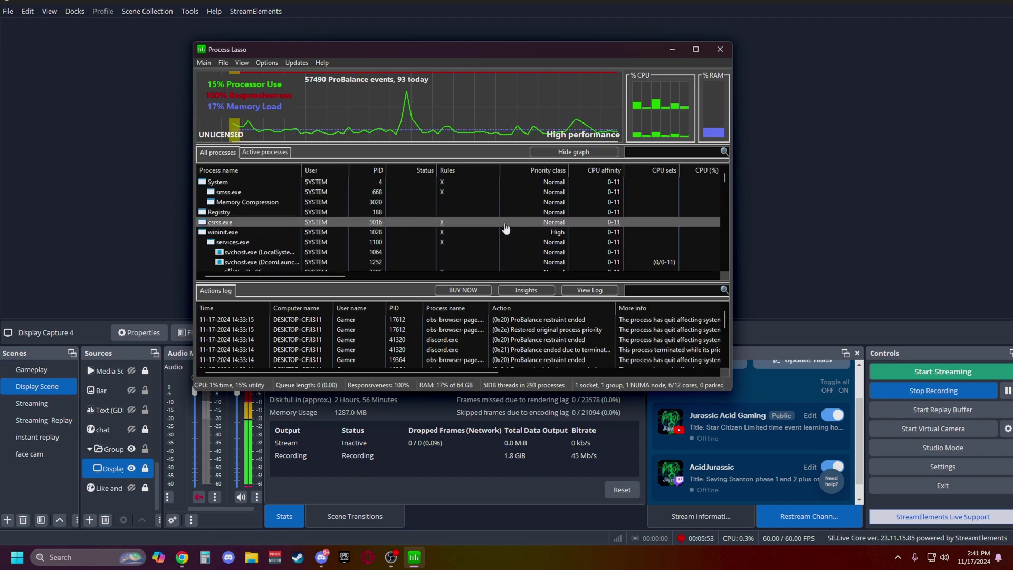
scroll(519, 232, "down", 1)
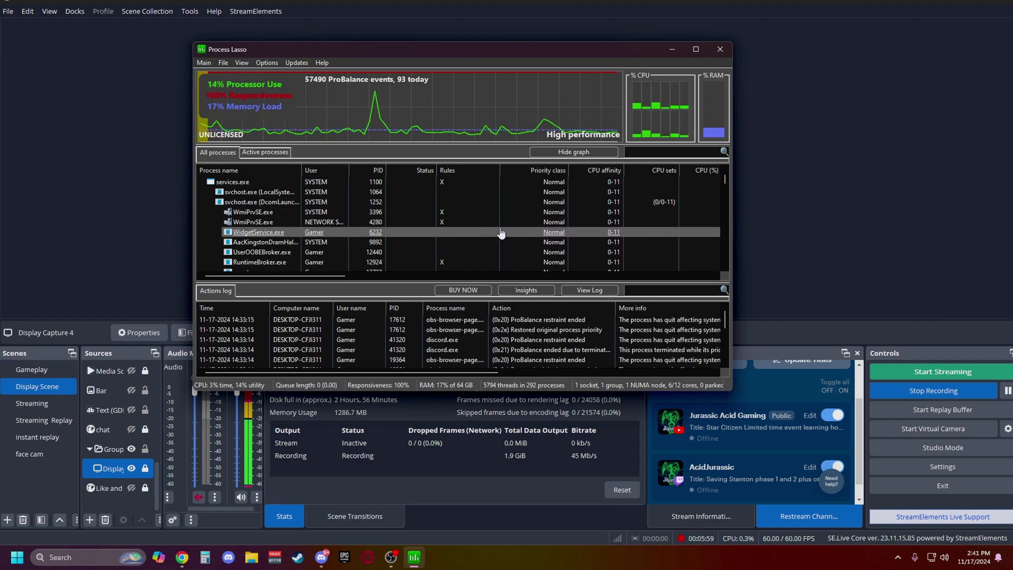
scroll(506, 232, "down", 2)
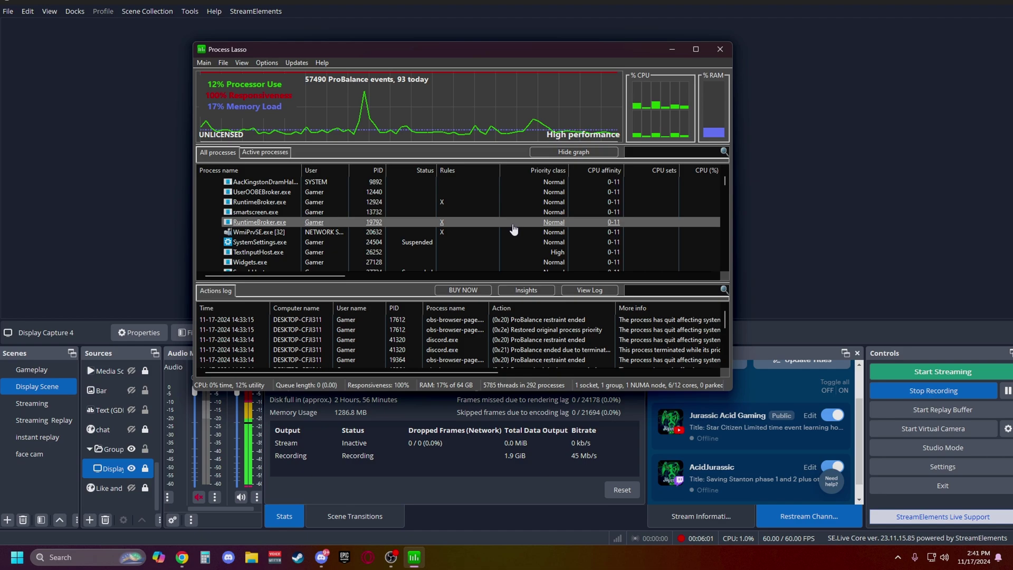
scroll(511, 228, "up", 5)
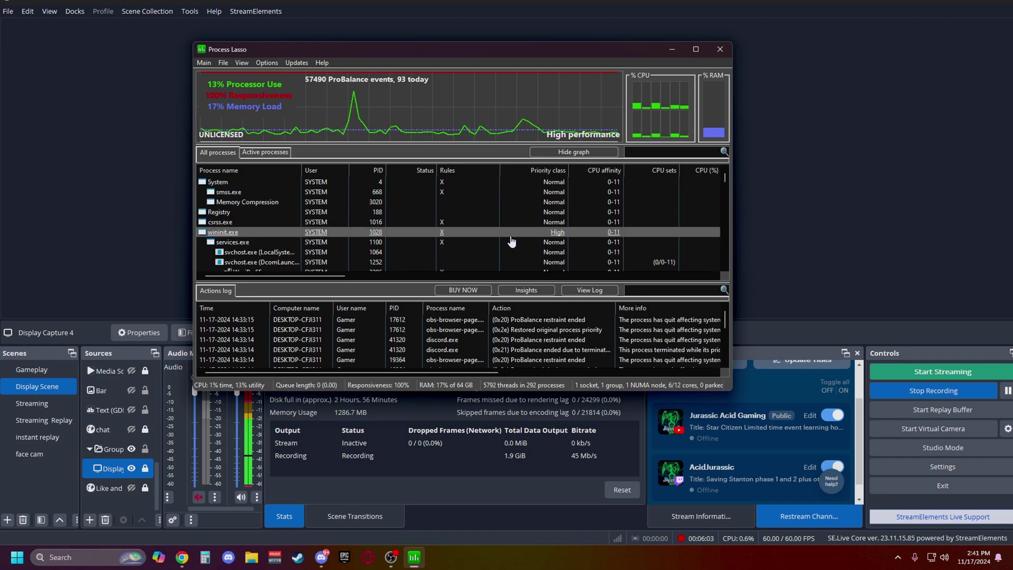
Launch RSI Launcher from Start search and move Process Lasso to its right
key("super")
type("r")
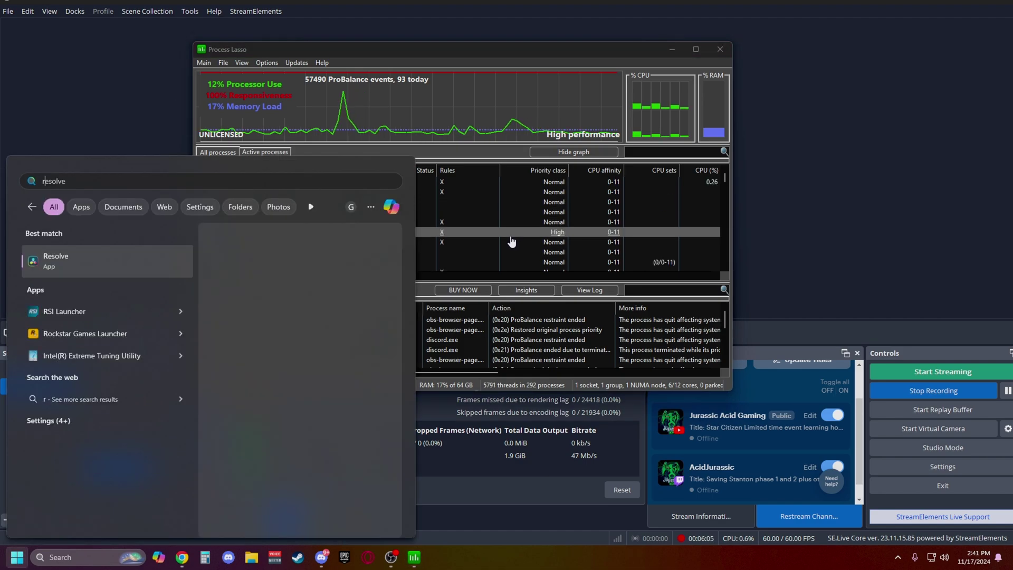
left_click(38, 315)
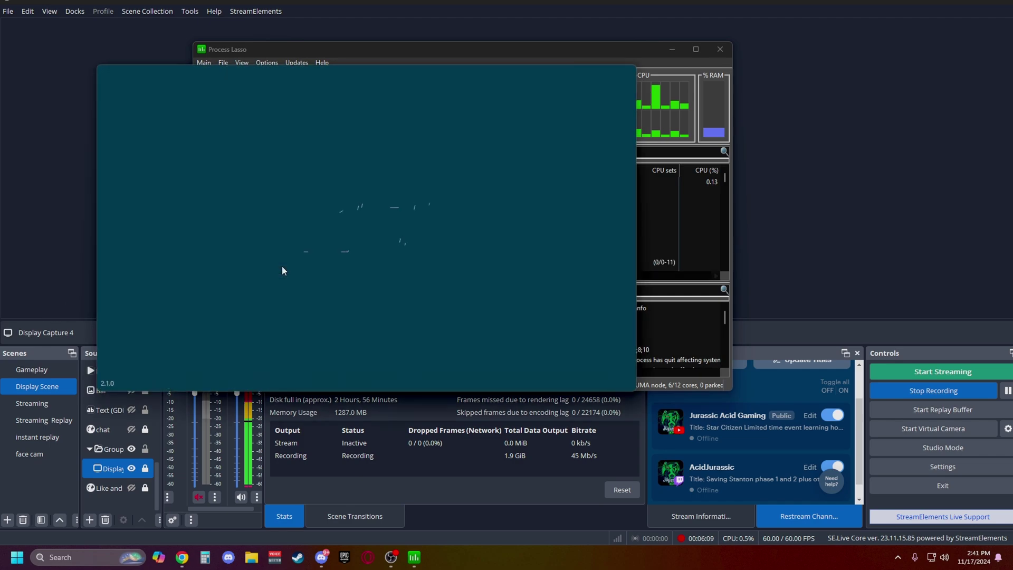
mouse_move(479, 50)
left_mouse_down()
mouse_move(674, 55)
mouse_move(609, 56)
mouse_move(622, 37)
mouse_move(695, 45)
mouse_move(691, 29)
left_mouse_up()
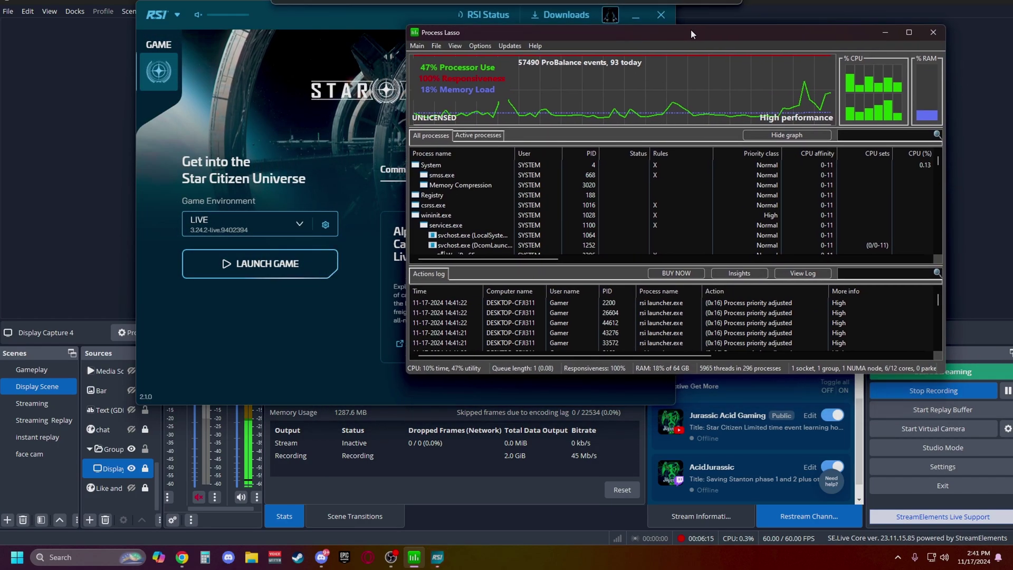
Make RSI Launcher.exe always run at High priority with CPU affinity 0;2;4;6;8;10
left_click(484, 136)
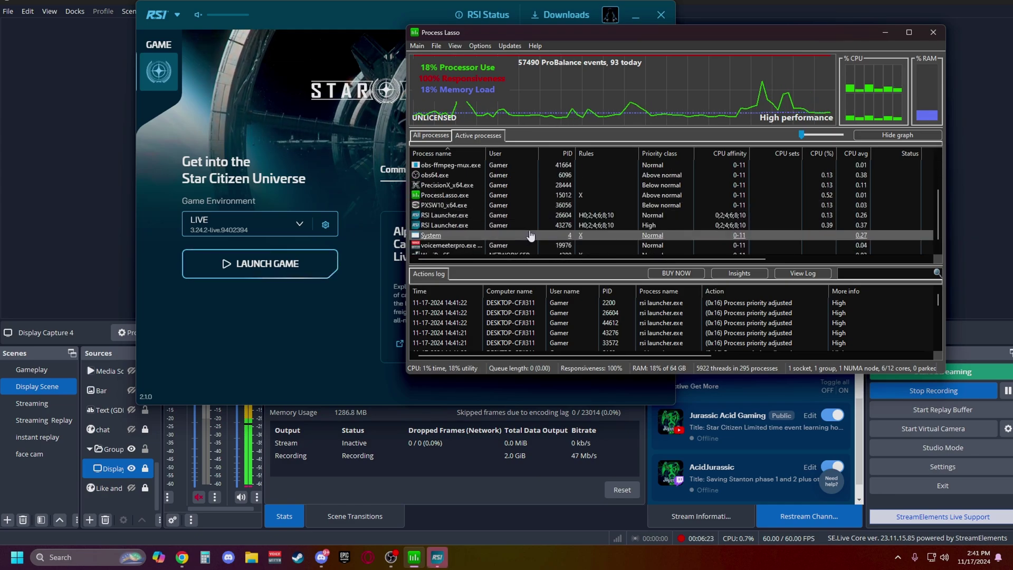
right_click(520, 234)
mouse_move(561, 236)
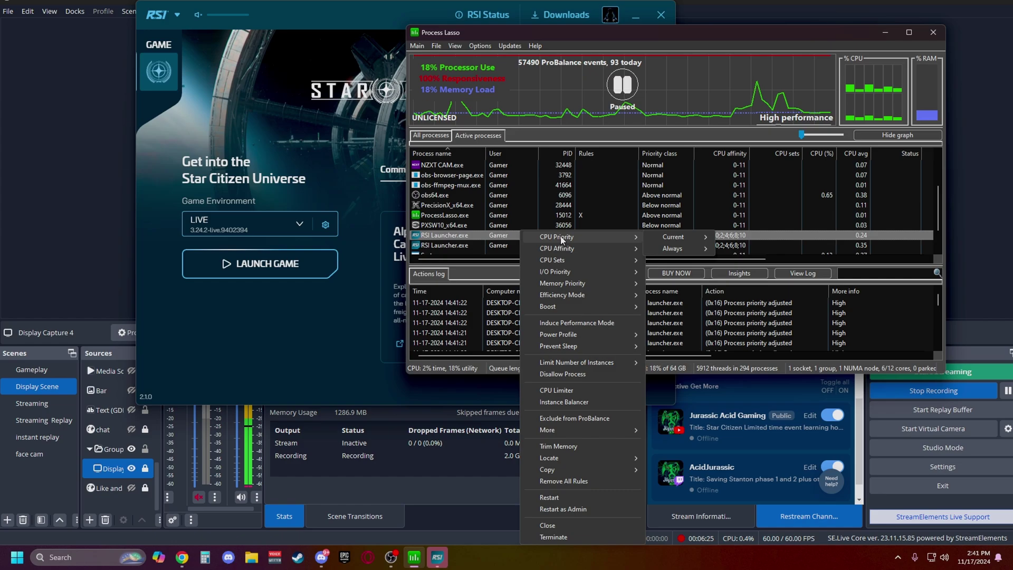
mouse_move(689, 245)
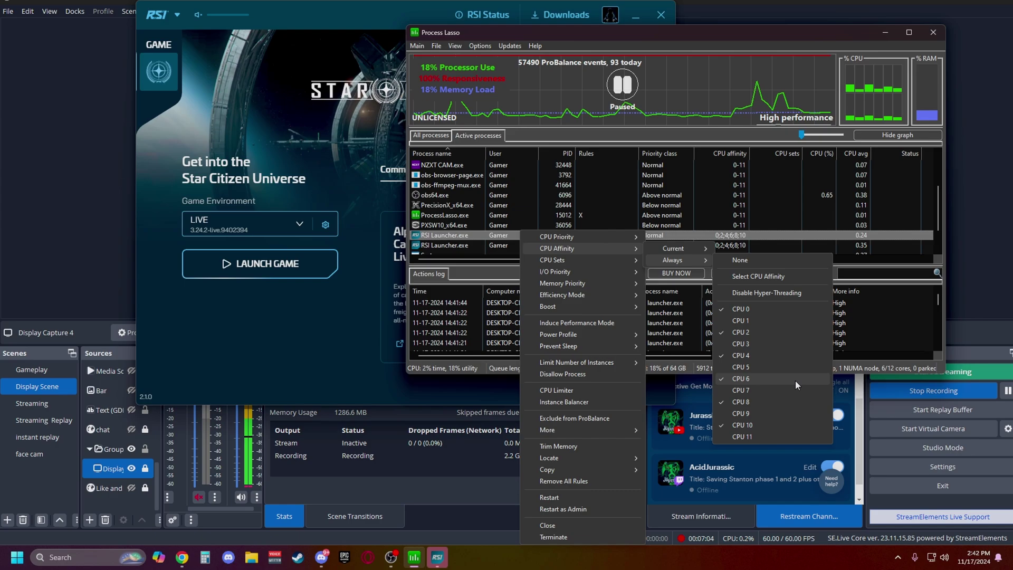
left_click(620, 227)
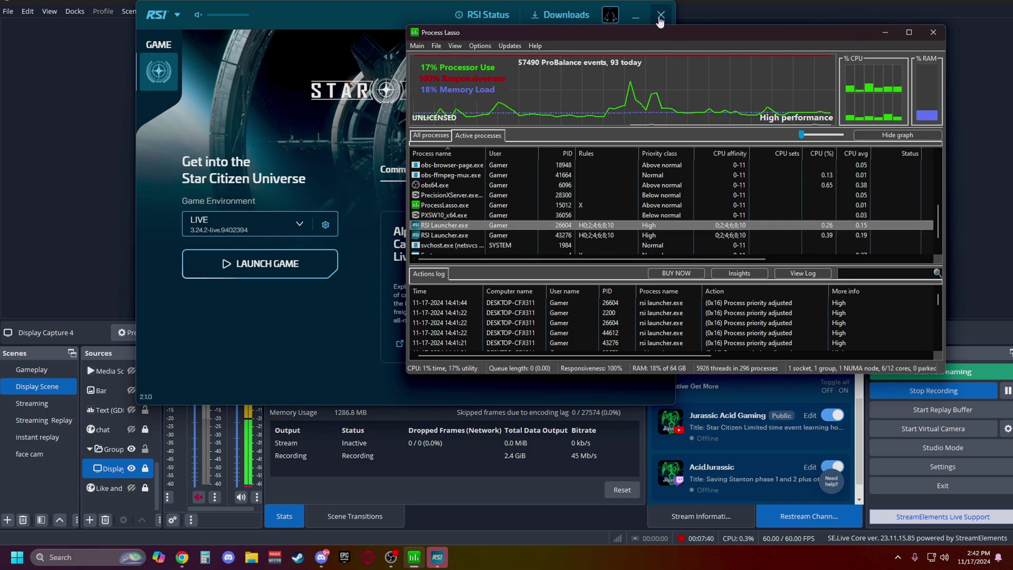
Close RSI Launcher and end all its processes in Task Manager, found by searching 'rs'
left_click(661, 17)
left_click(662, 17)
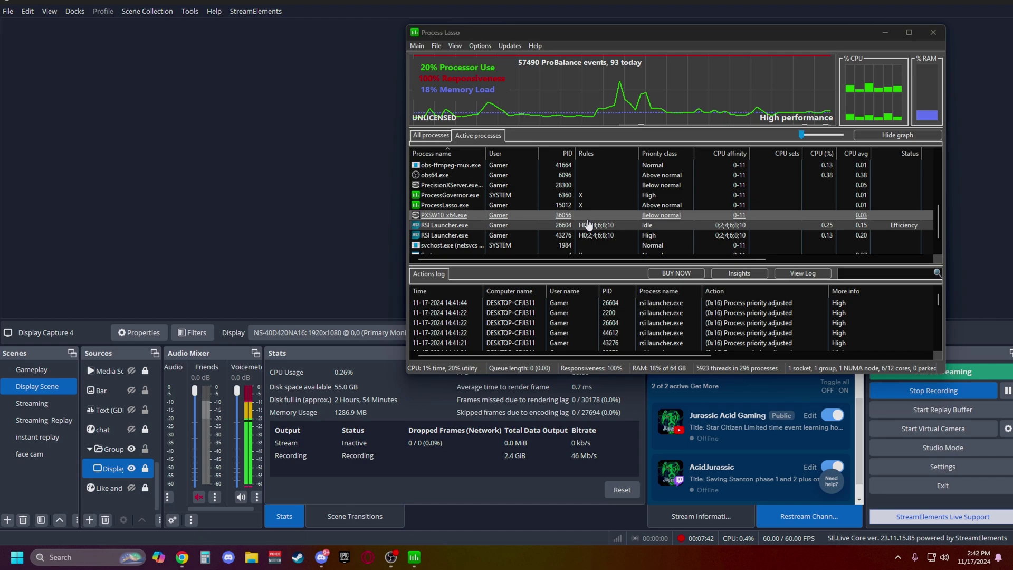
key("ctrl+shift+Escape")
left_click(252, 96)
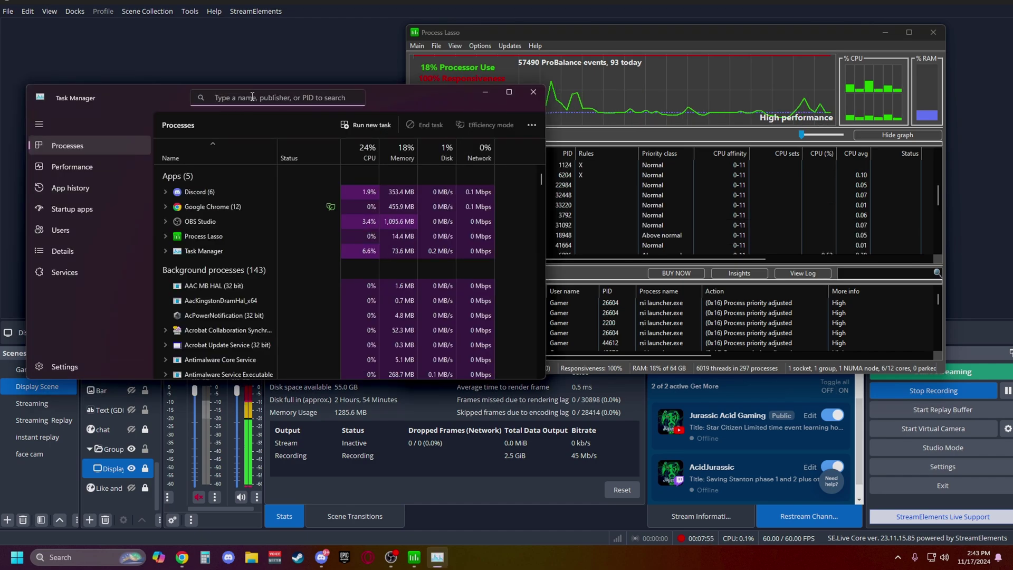
type("rs")
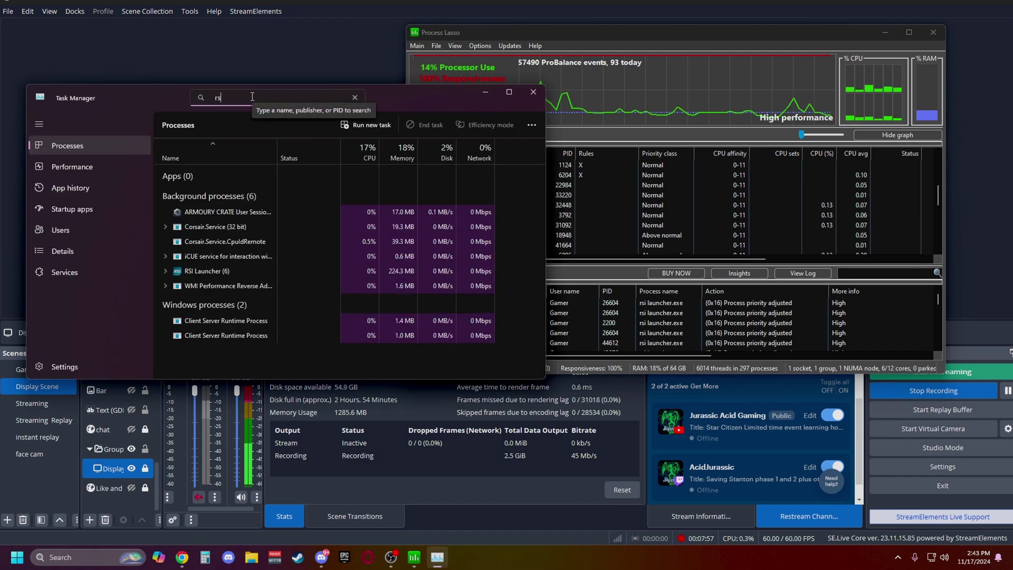
left_click(215, 274)
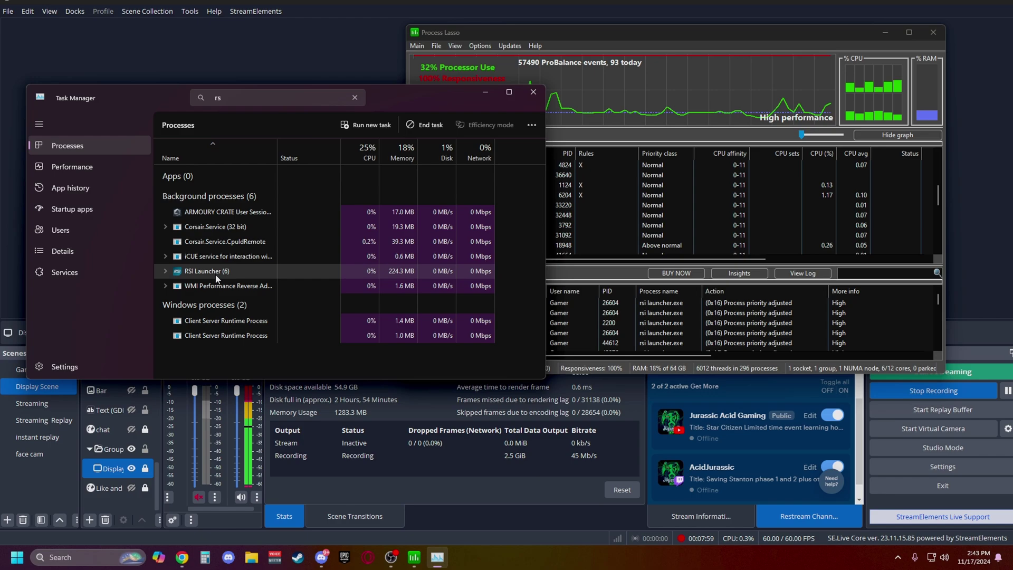
left_click(423, 125)
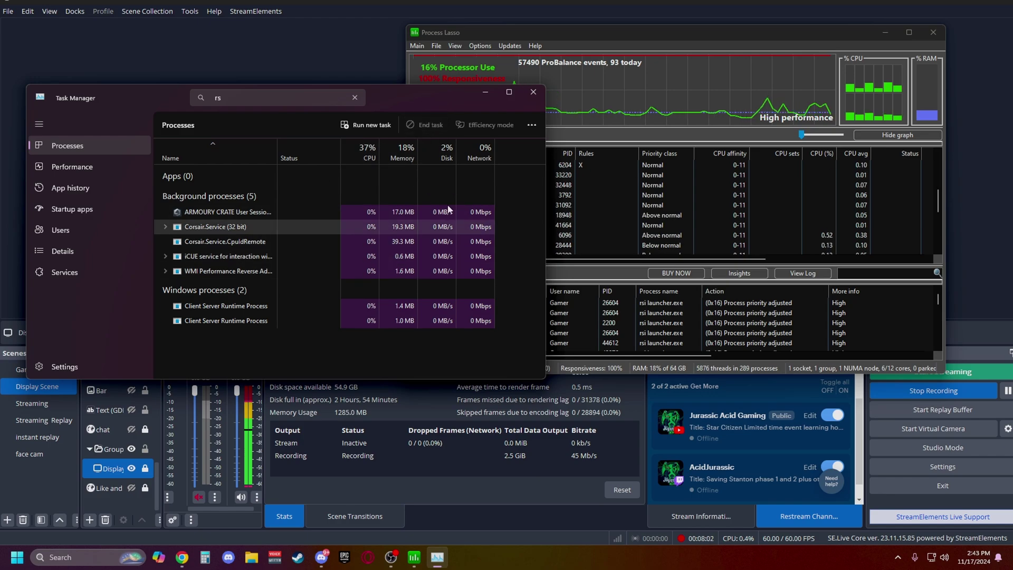
left_click(533, 92)
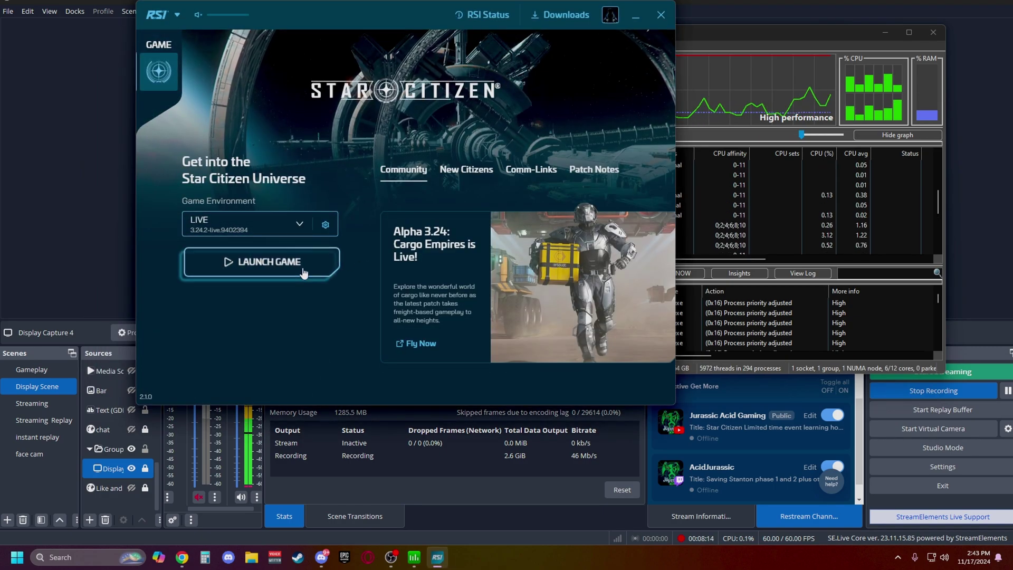
Start Star Citizen and always limit StarCitizen.exe to CPUs 0;2;4;6;8;10 via Disable Hyper-Threading
left_click(336, 275)
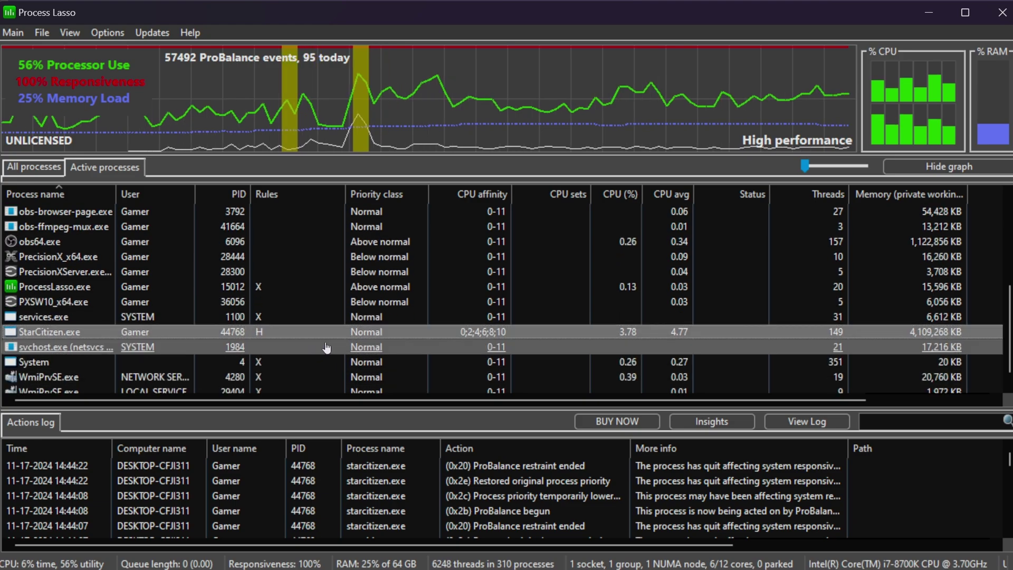
right_click(332, 338)
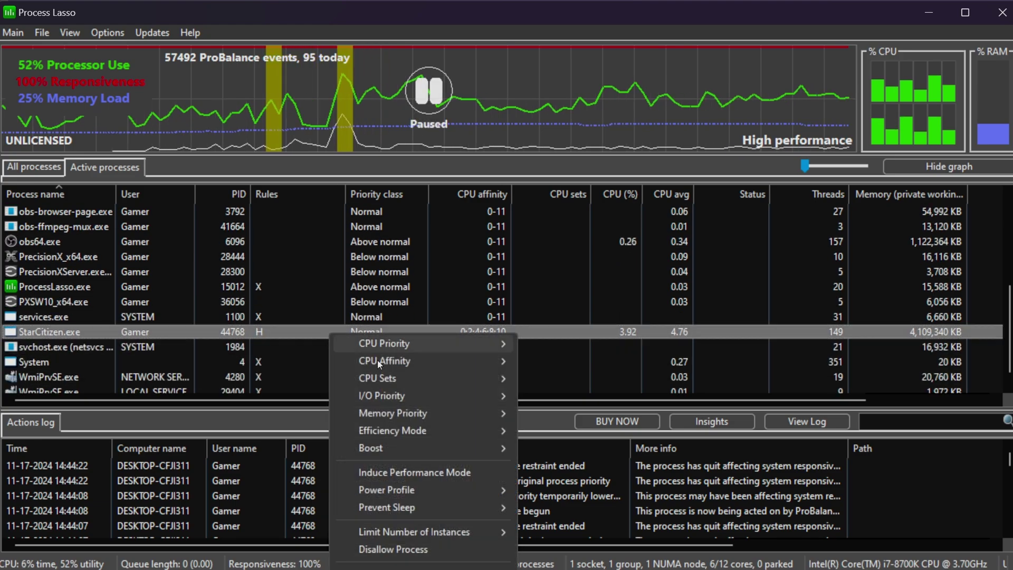
mouse_move(461, 352)
mouse_move(559, 361)
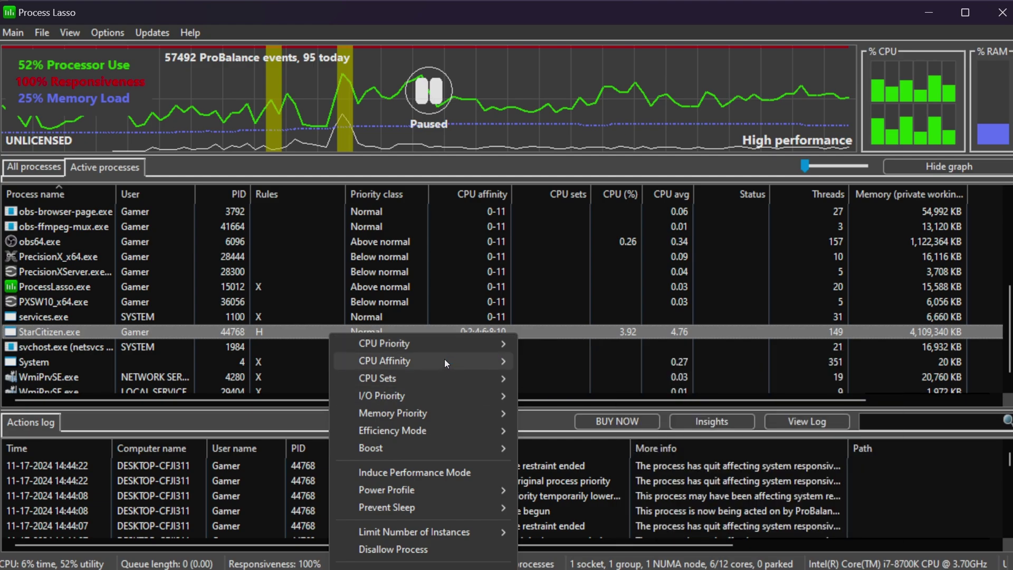
mouse_move(445, 359)
mouse_move(603, 378)
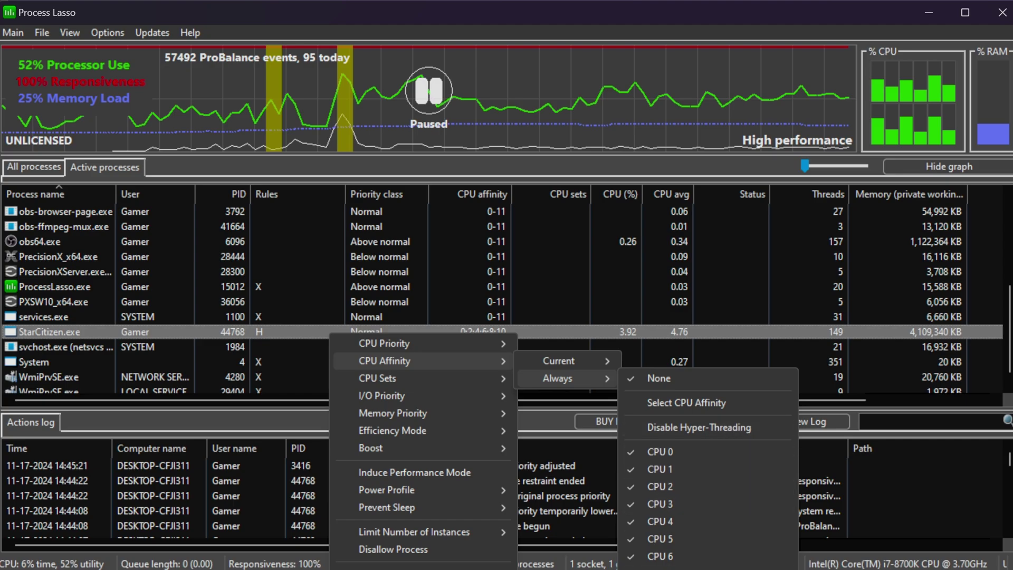
left_click(707, 427)
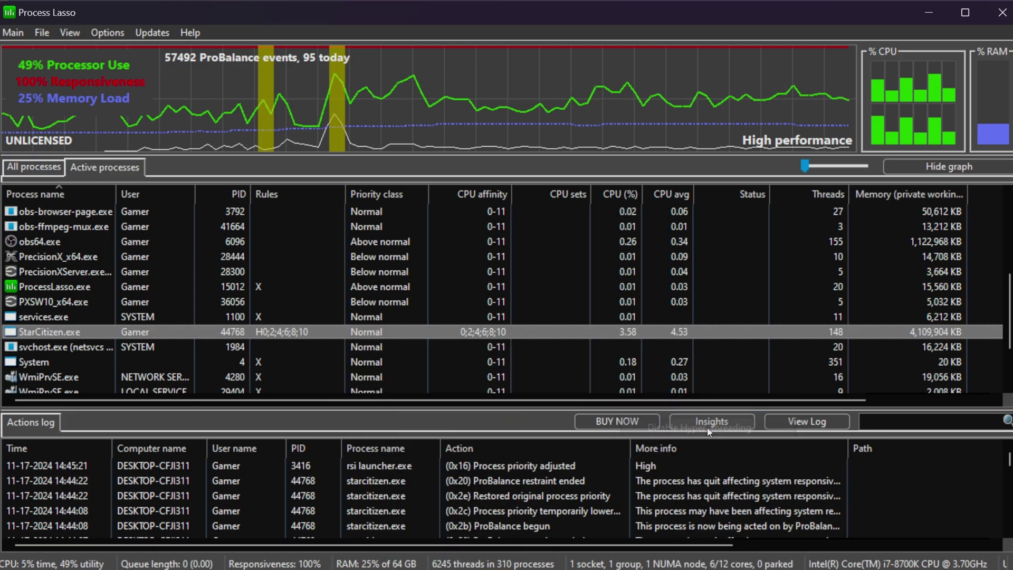
Review StarCitizen.exe's permanent CPU affinity list, confirming the even-numbered CPUs are checked
right_click(427, 317)
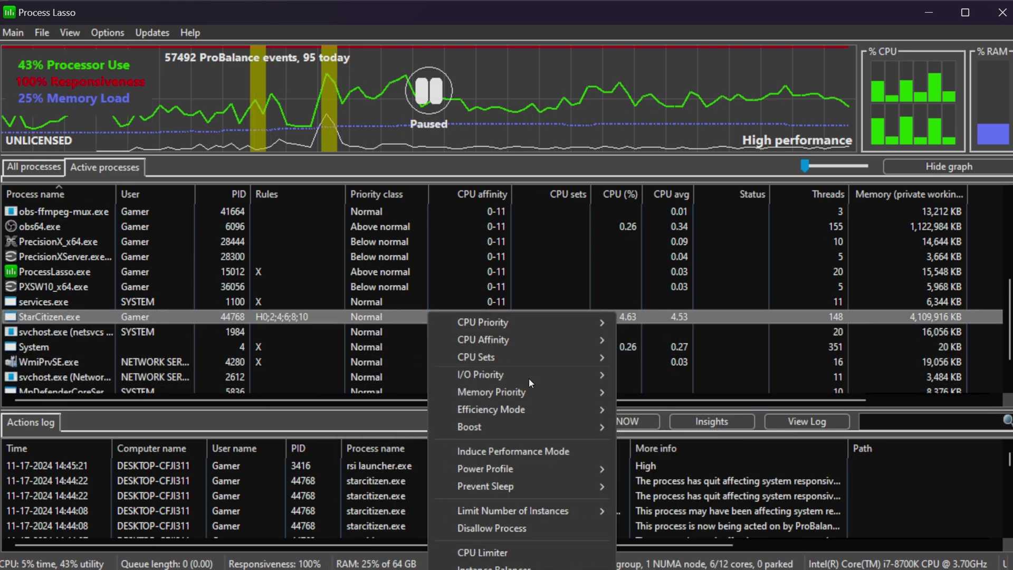
mouse_move(533, 339)
mouse_move(681, 357)
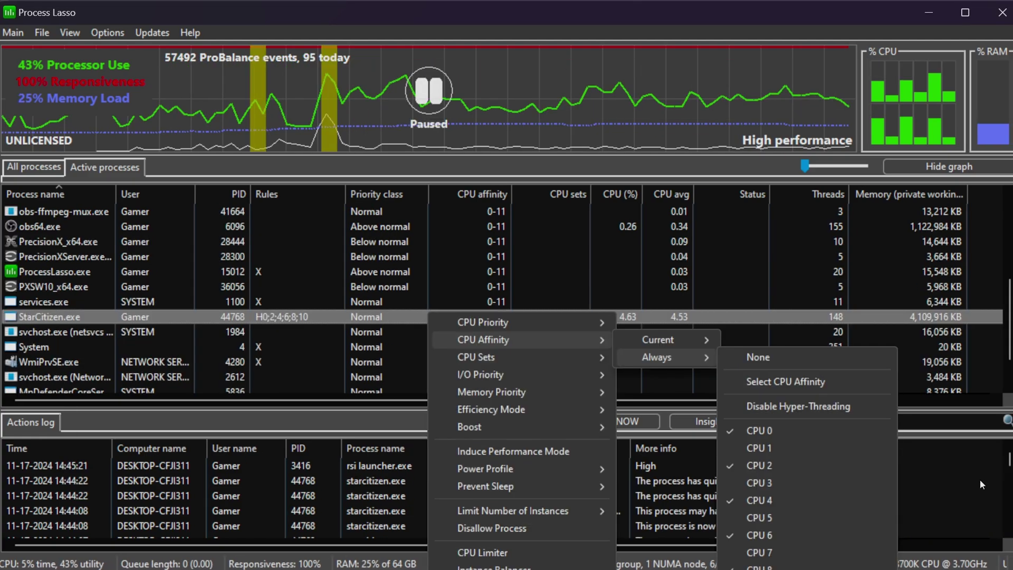
Dismiss the affinity context menu and open the Updates menu
left_click(335, 419)
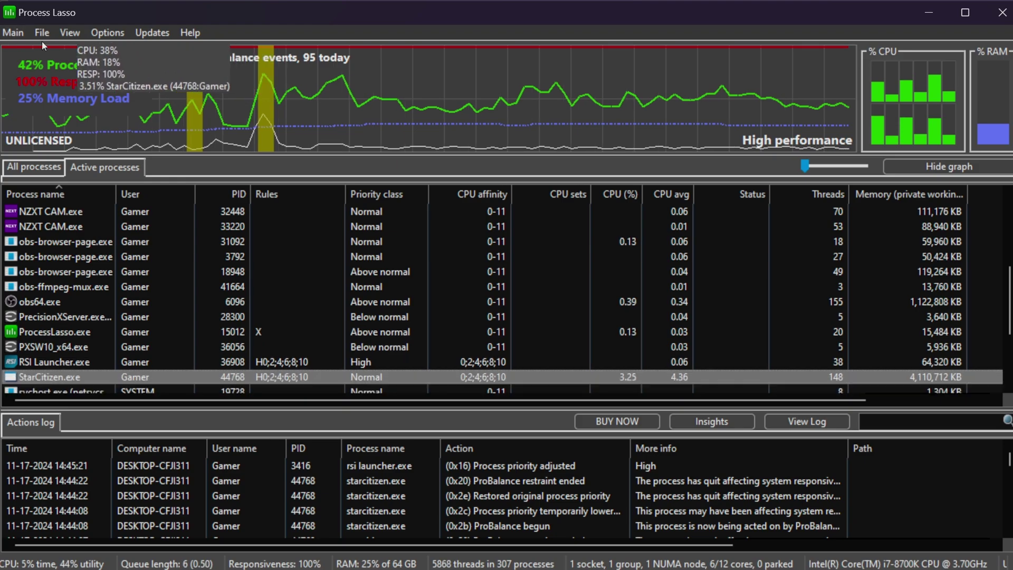
left_click(152, 32)
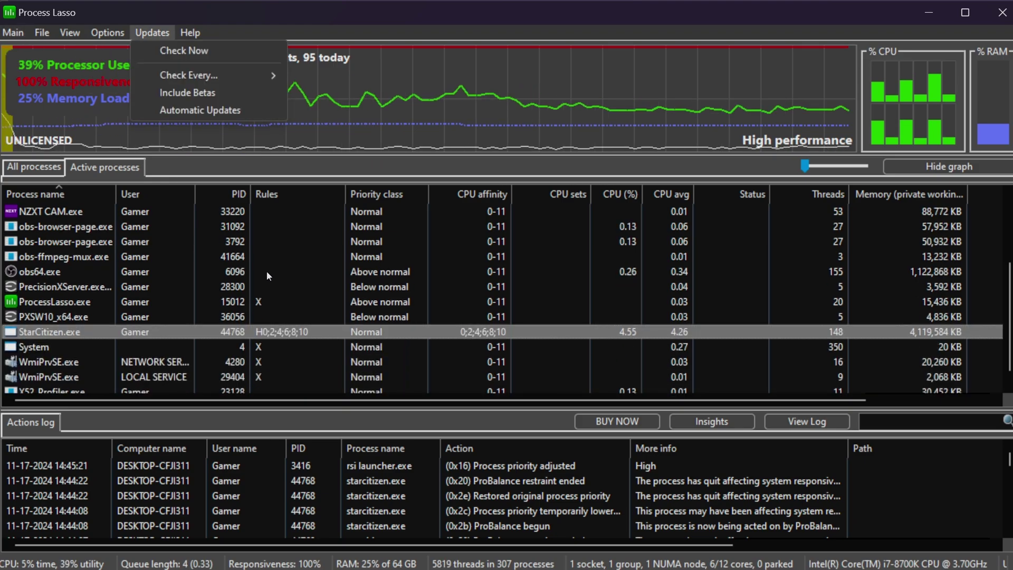